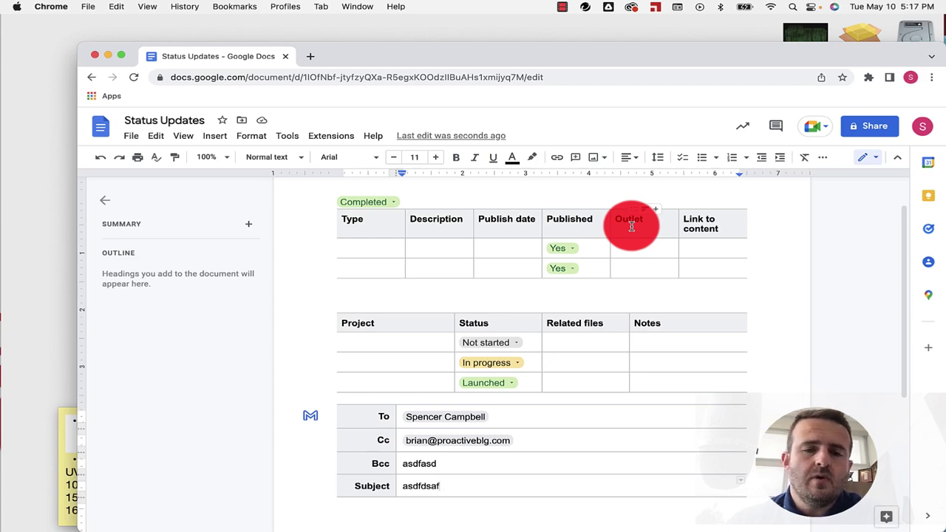
Switch to the desktop showing the Workspace Updates post on table templates and dropdown chips.
key("ctrl+Right")
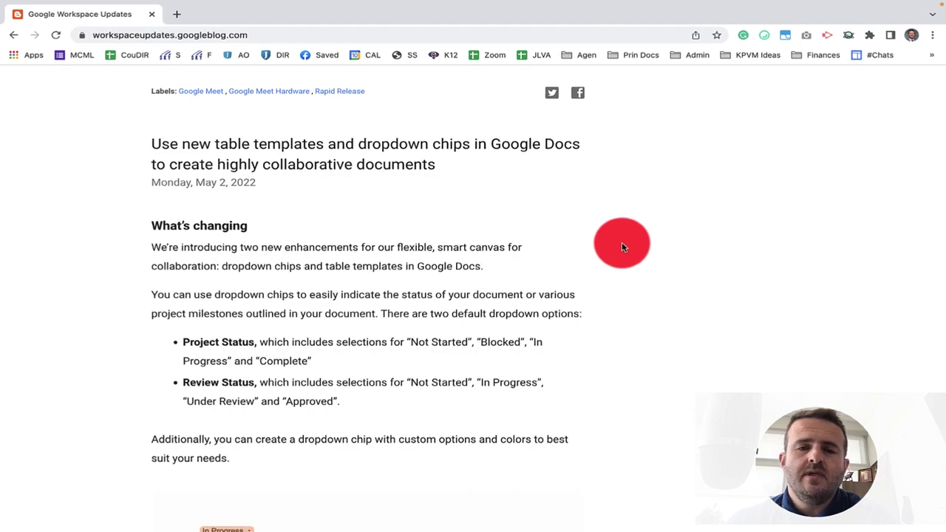
Highlight the blog sentence announcing dropdown chips and table templates.
left_click_drag(623, 326, 181, 335)
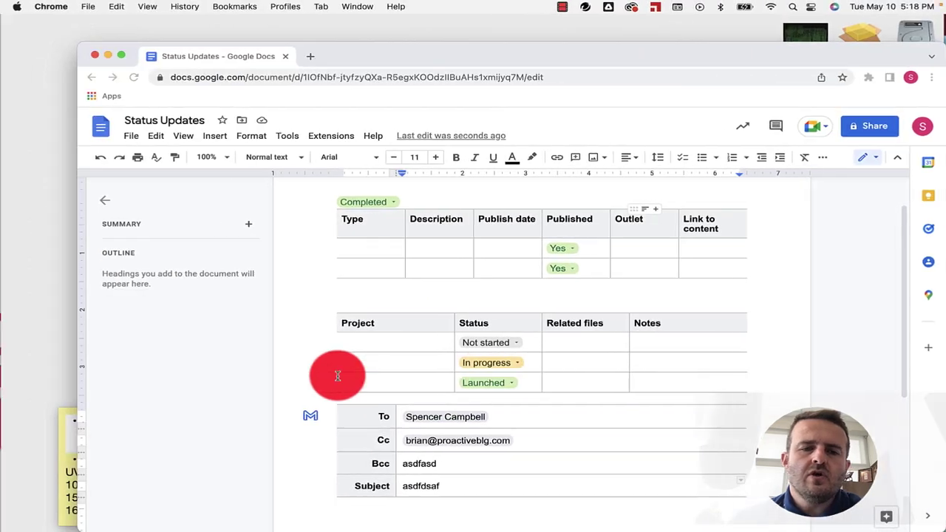
Back in Status Updates, view the Completed chip's status choices and open a new browser tab.
left_click(337, 376)
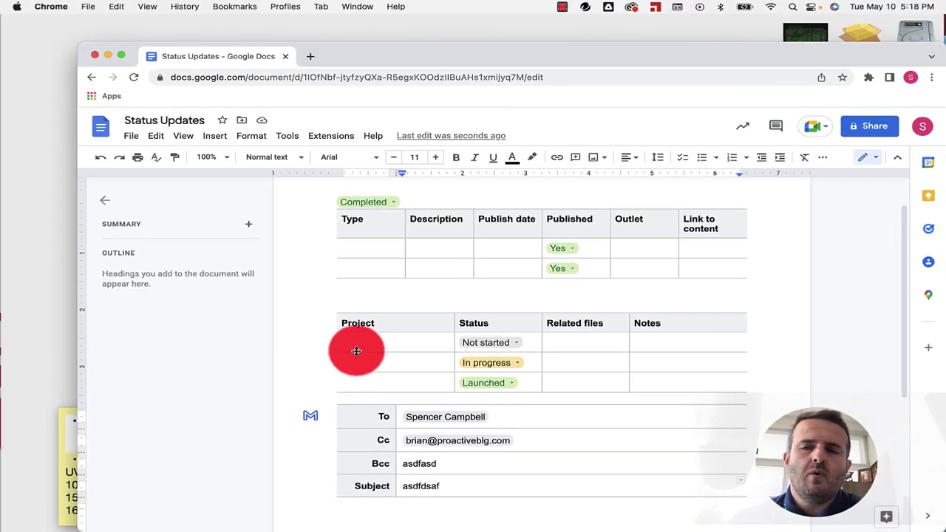
scroll(482, 314, "up", 1)
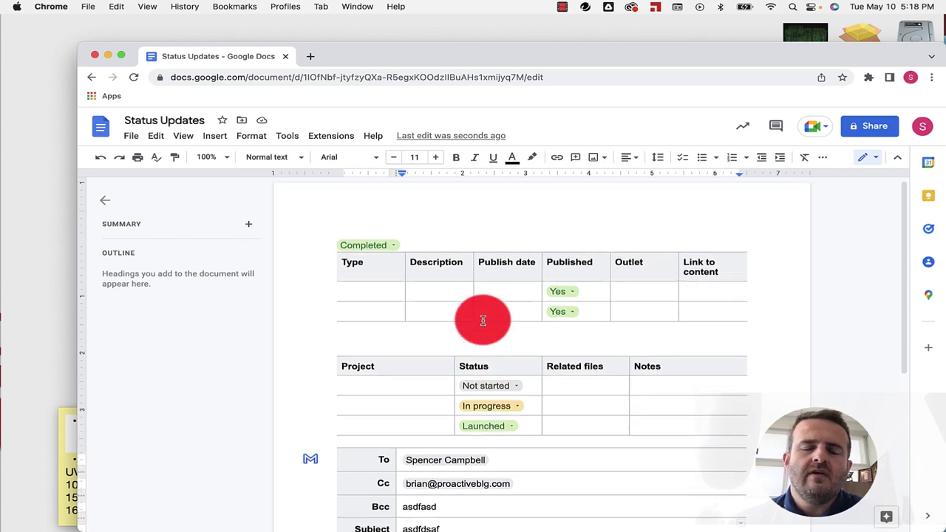
left_click(377, 249)
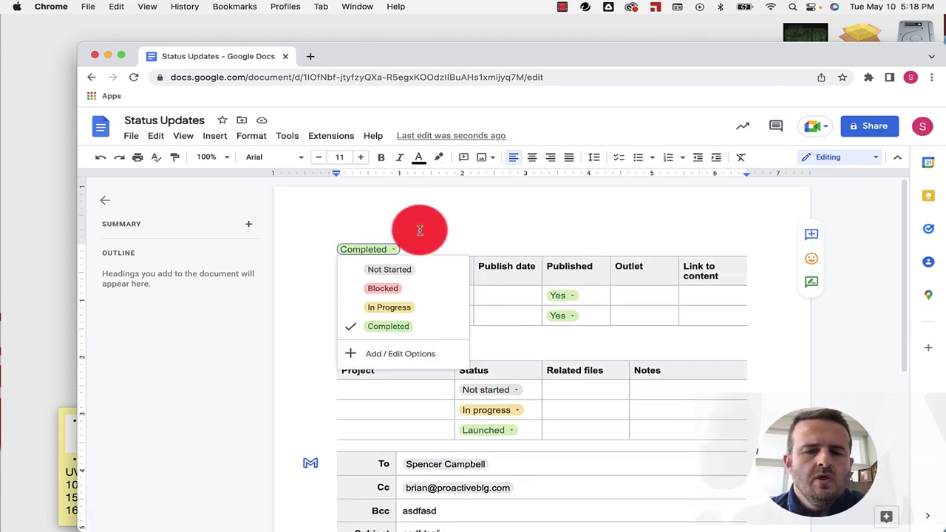
scroll(576, 328, "down", 1)
scroll(577, 328, "down", 1)
scroll(518, 259, "up", 1)
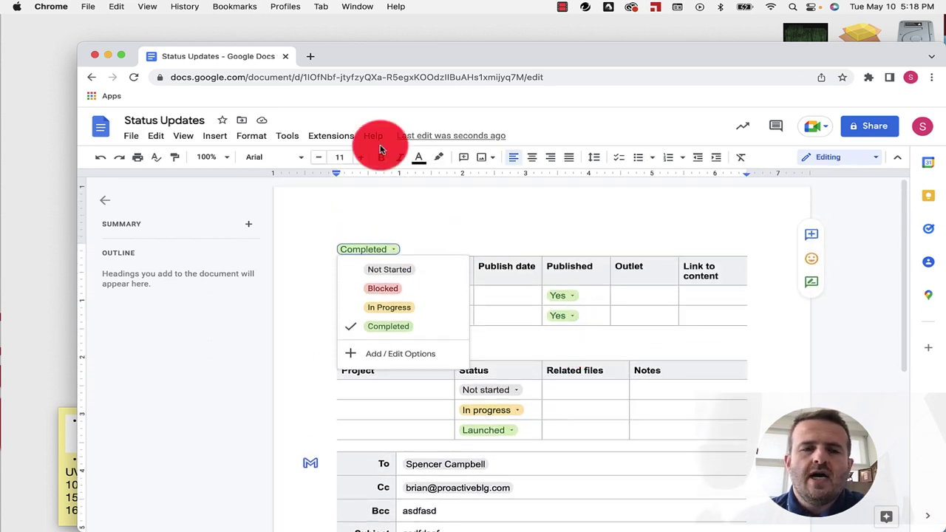
left_click(310, 56)
Create a blank document via docs.new and insert a Project status preset dropdown chip.
type("docs.new")
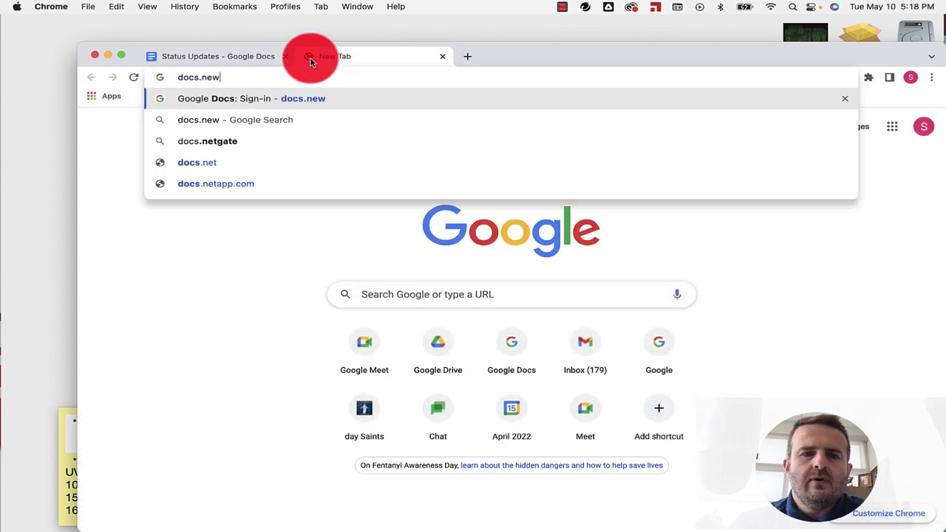
key("Return")
type("@drop")
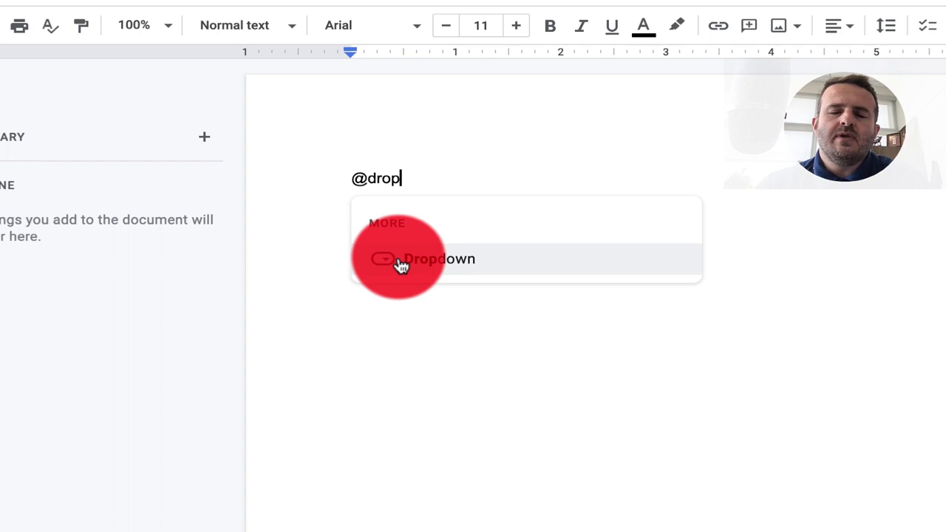
left_click(399, 262)
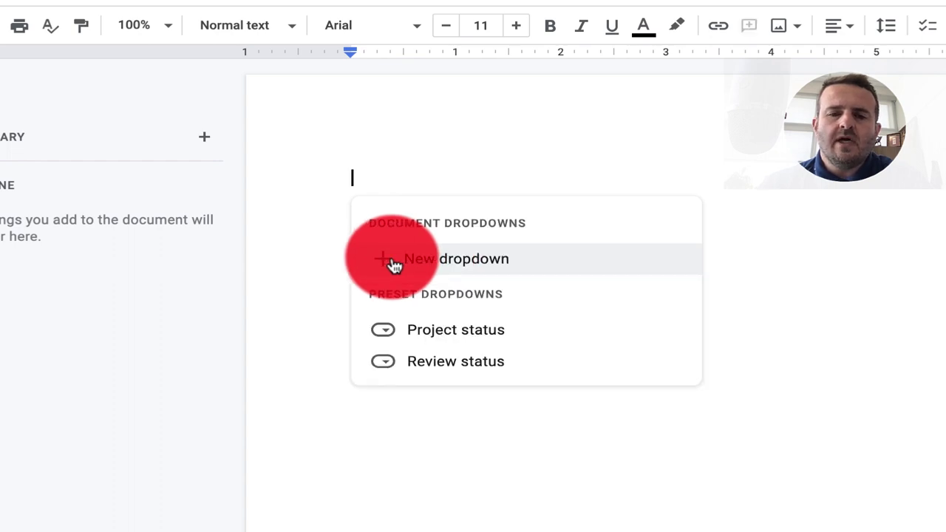
mouse_move(422, 334)
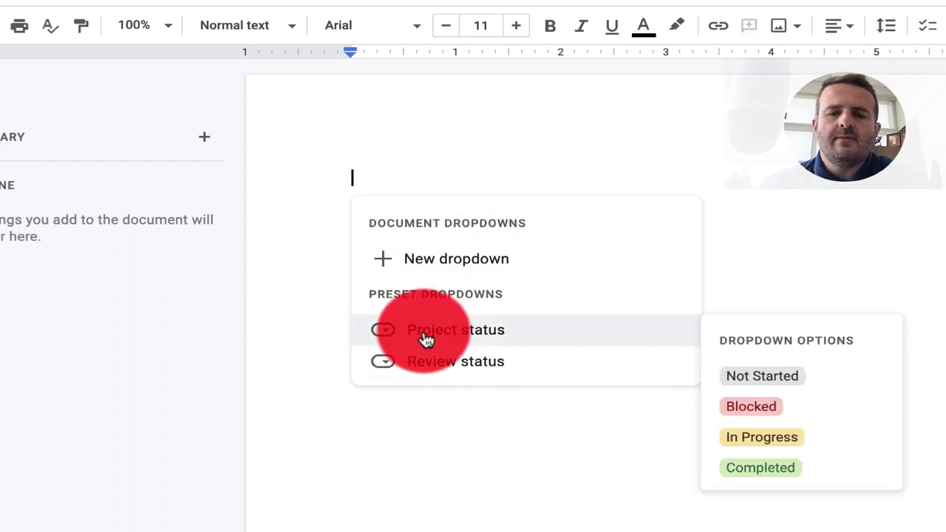
mouse_move(483, 364)
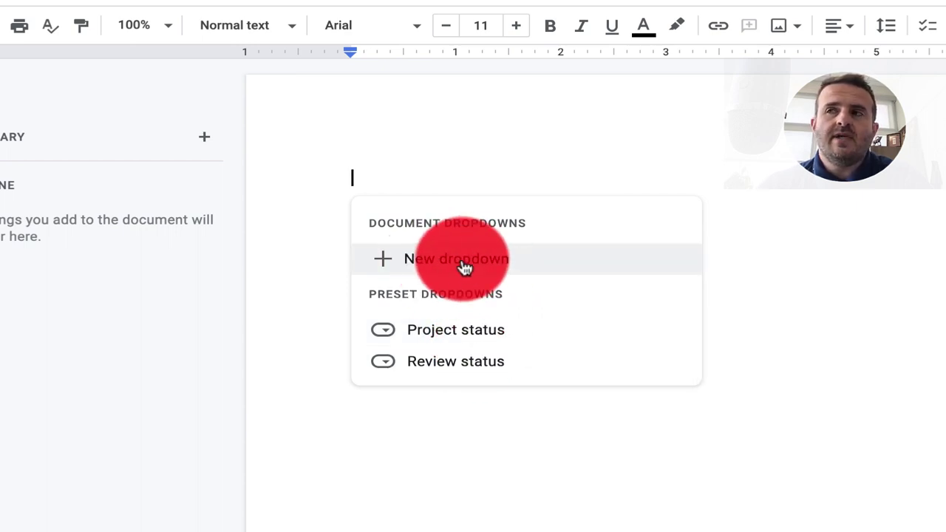
mouse_move(471, 335)
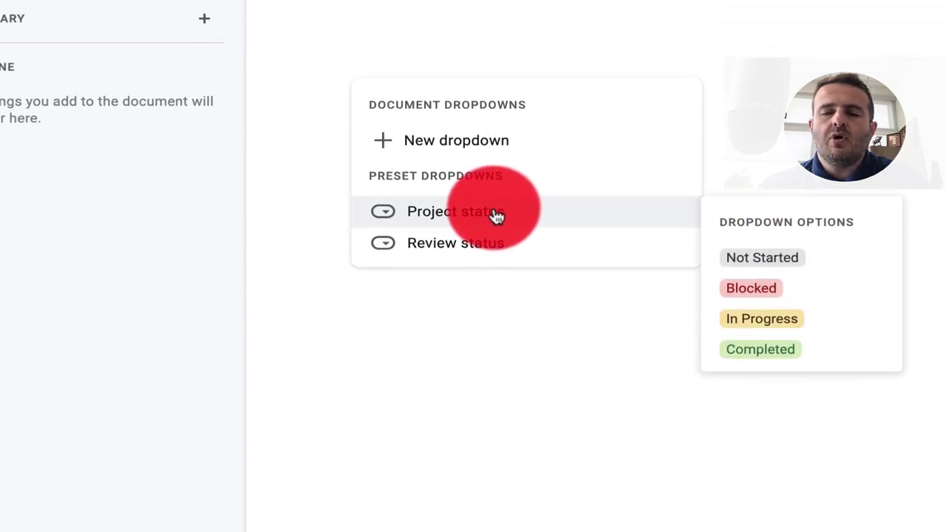
left_click(497, 216)
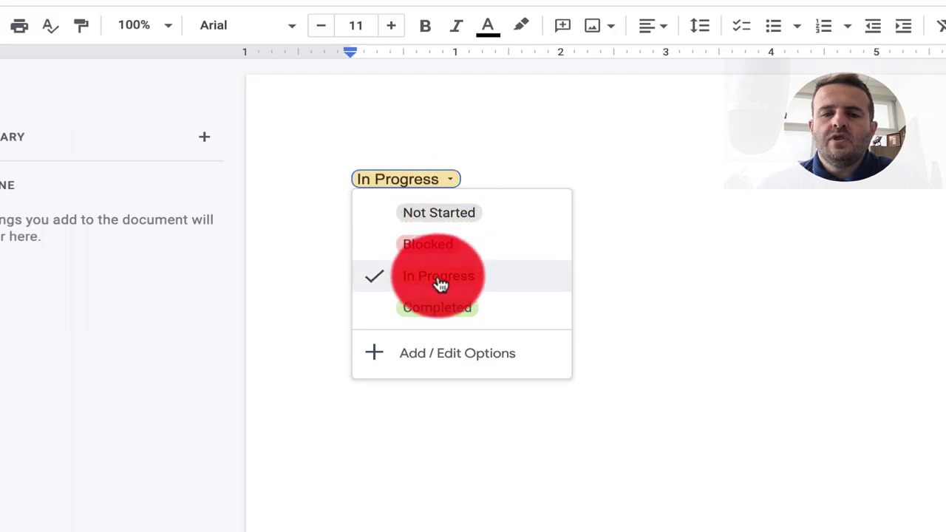
Set the chip to Completed, then change it to Not Started.
left_click(445, 307)
left_click(437, 189)
left_click(433, 213)
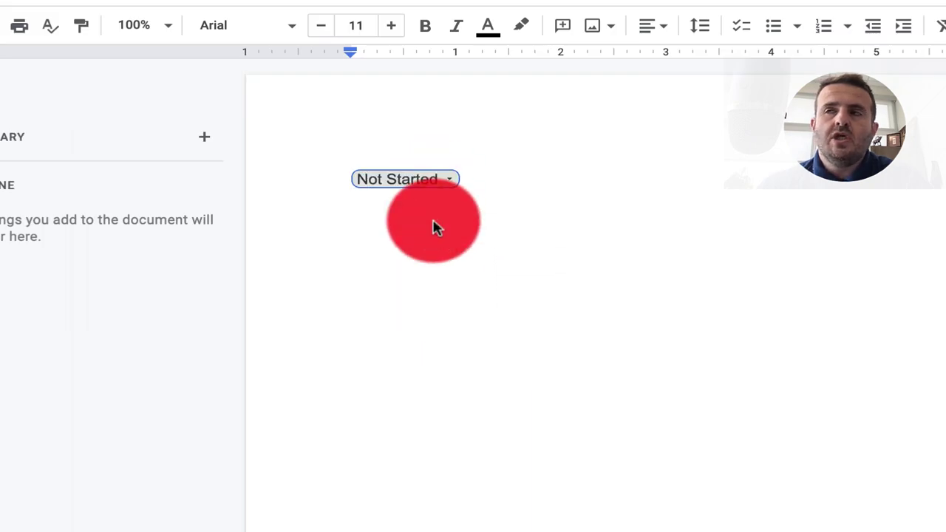
left_click(440, 191)
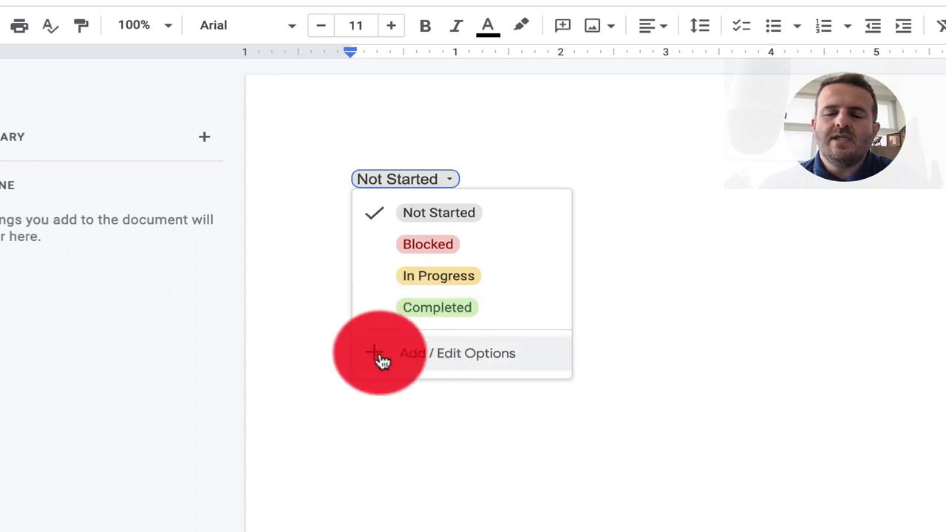
In the dropdown options editor, make Not Started peach and Blocked dark brown.
left_click(382, 360)
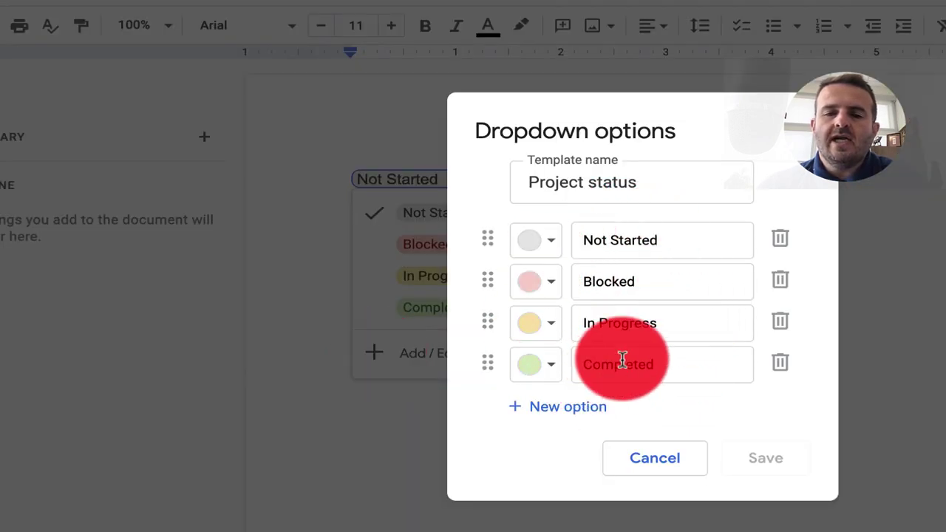
left_click(550, 252)
left_click(614, 313)
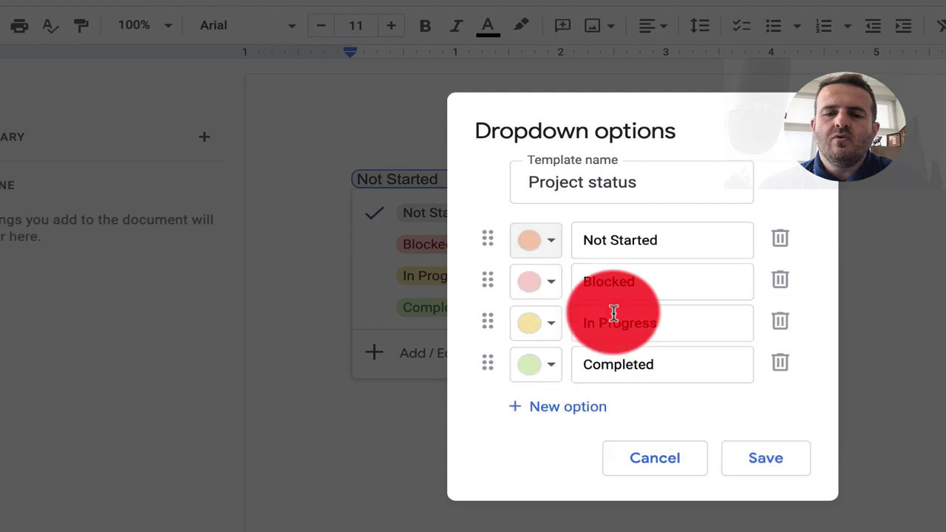
left_click(554, 282)
left_click(651, 384)
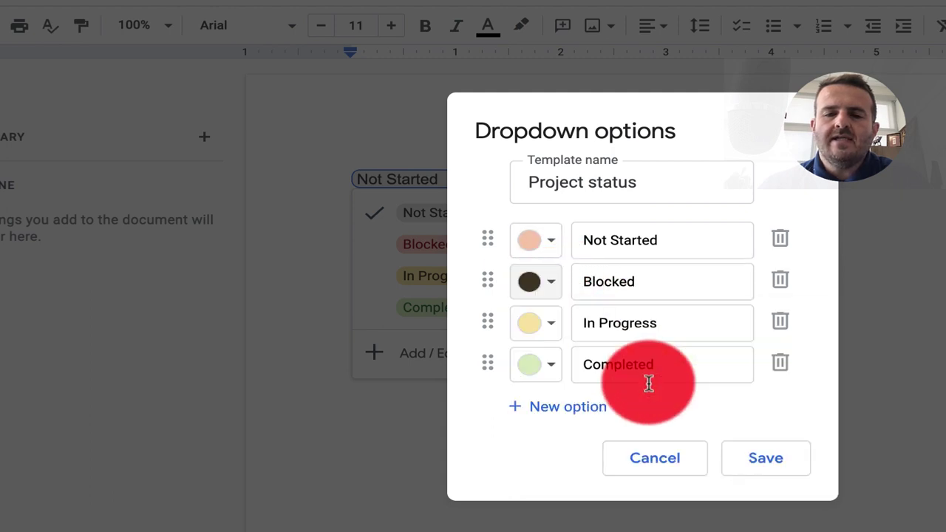
Make In Progress light green, Completed dark green, and add a fifth option named Paid.
left_click(551, 326)
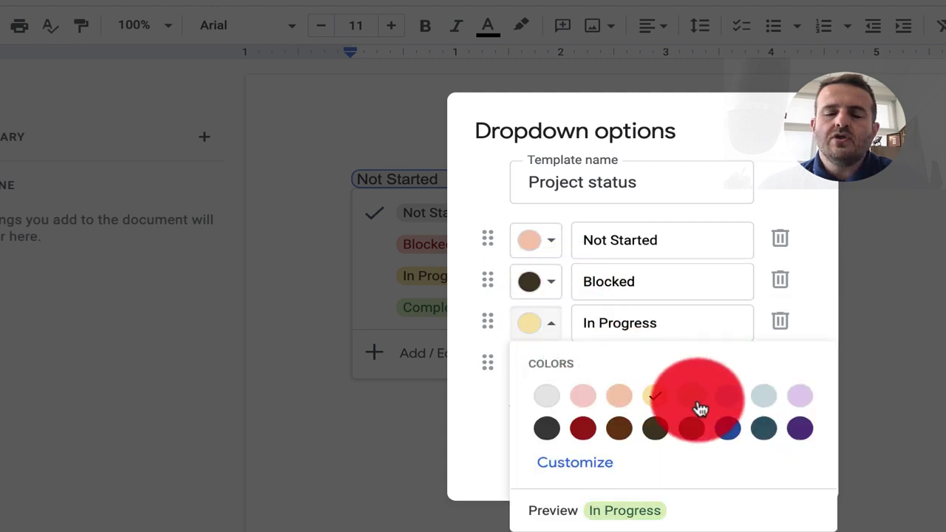
left_click(700, 409)
left_click(554, 364)
left_click(692, 469)
left_click(513, 412)
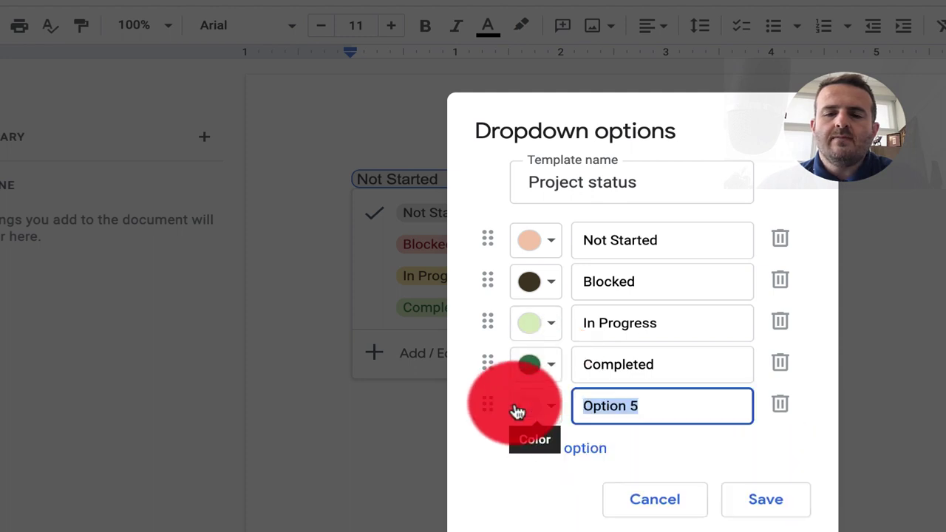
type("Paid")
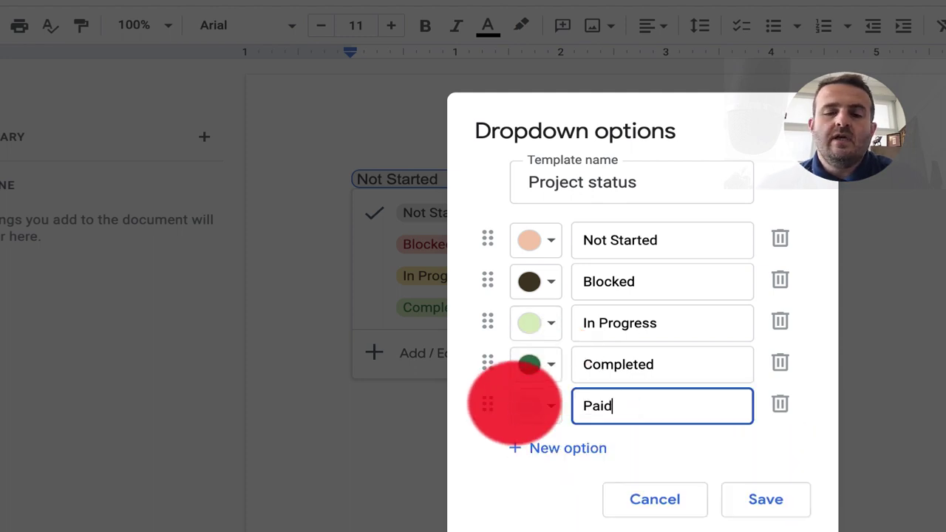
Save the edited options and set the first chip to Paid.
left_click(764, 502)
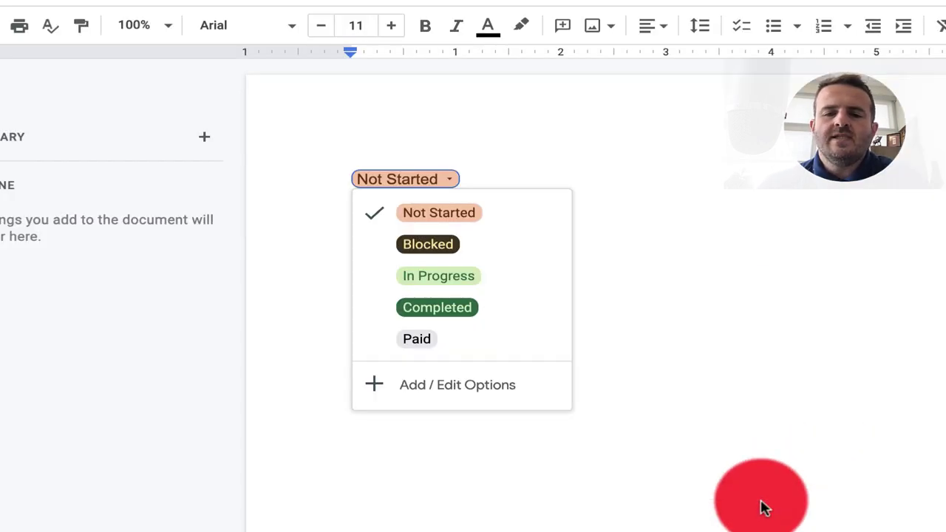
left_click(432, 342)
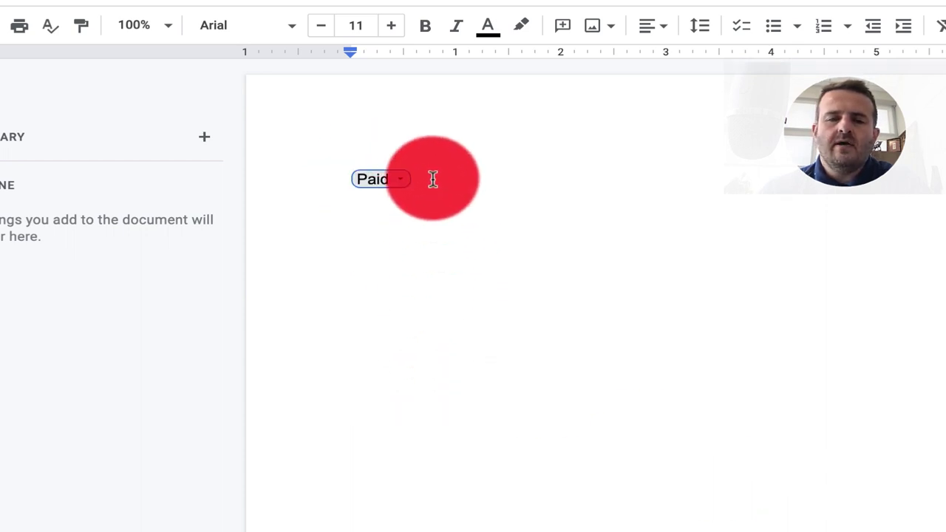
left_click(434, 179)
On a new line below, insert a Review status preset dropdown chip and show its choices.
key("Return")
type("@drop")
left_click(401, 281)
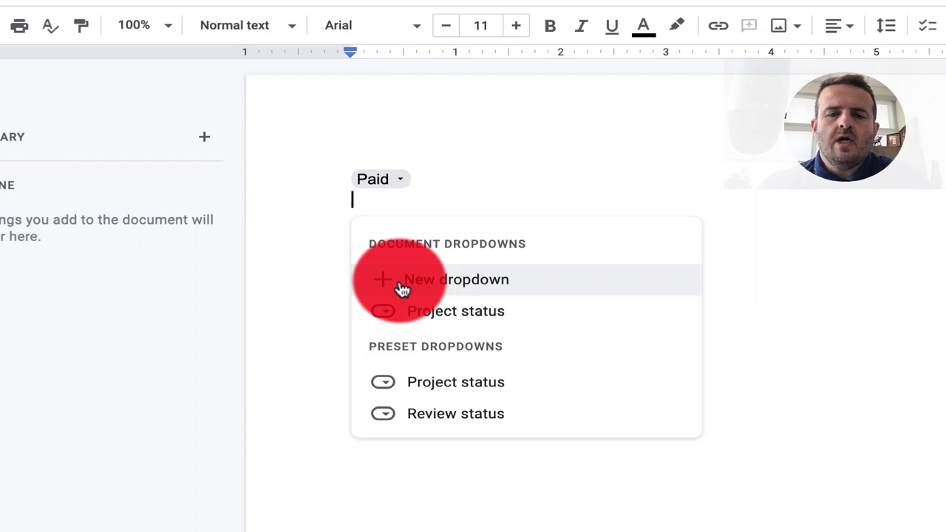
left_click(448, 416)
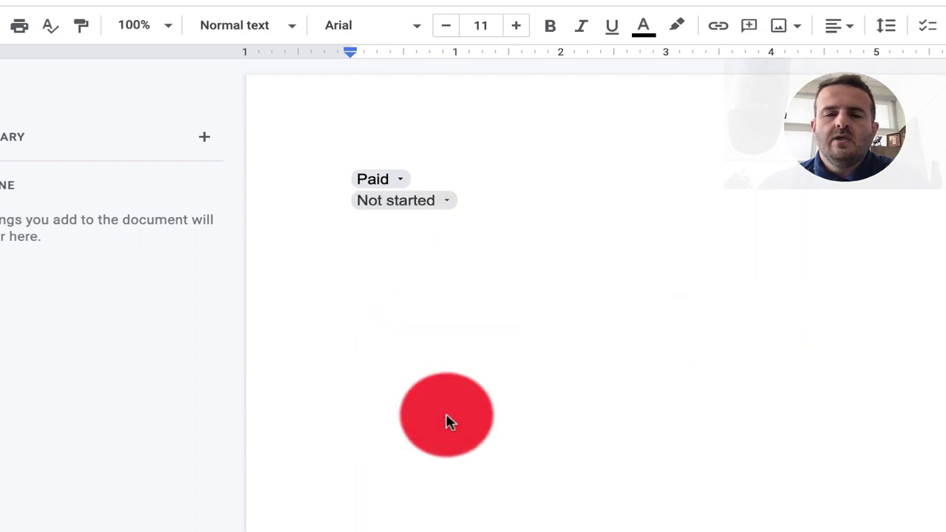
left_click(443, 212)
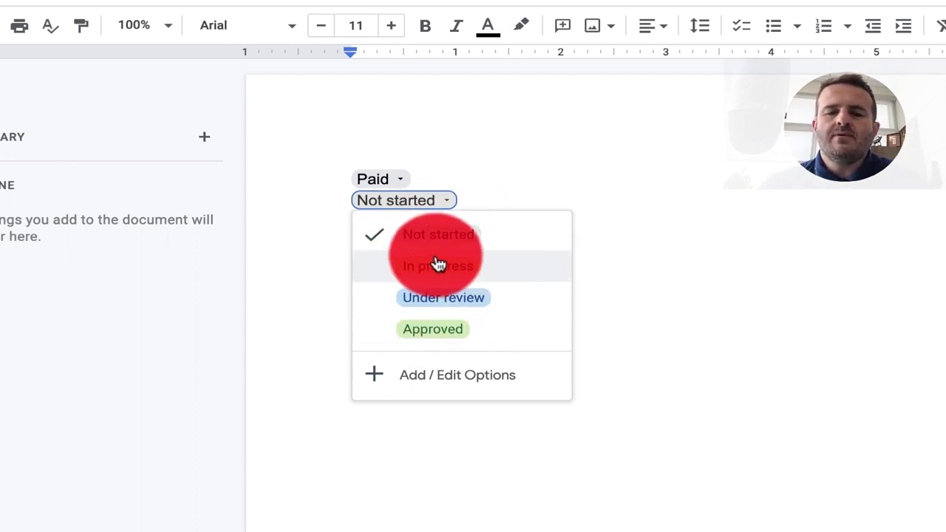
Set the Review status chip to In progress and close its options editor without changes.
left_click(455, 272)
left_click(454, 203)
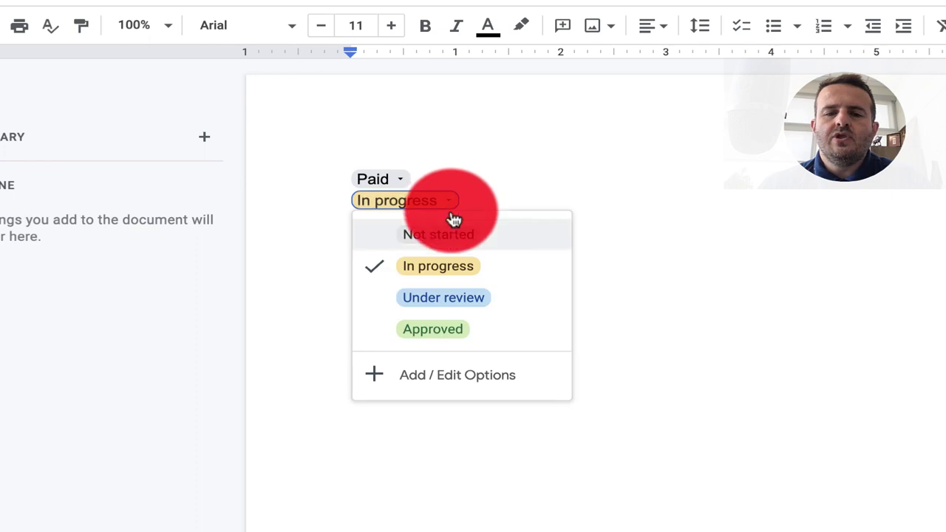
left_click(460, 357)
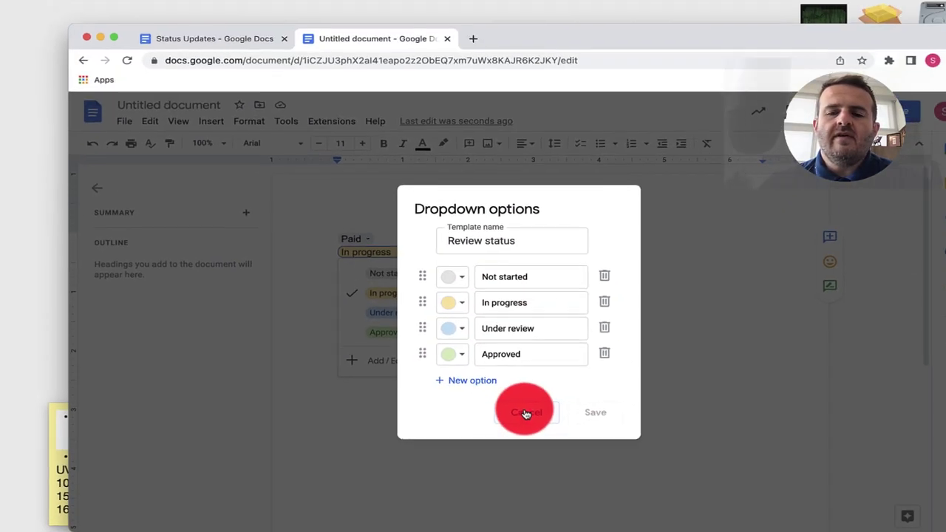
left_click(655, 340)
left_click(486, 371)
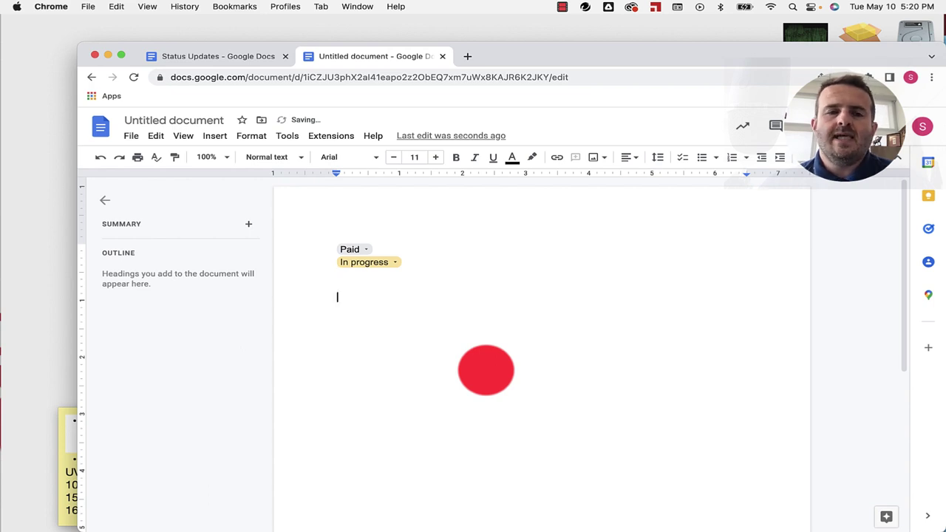
Insert the Product roadmap table template from Insert > Table > Table templates.
left_click(214, 135)
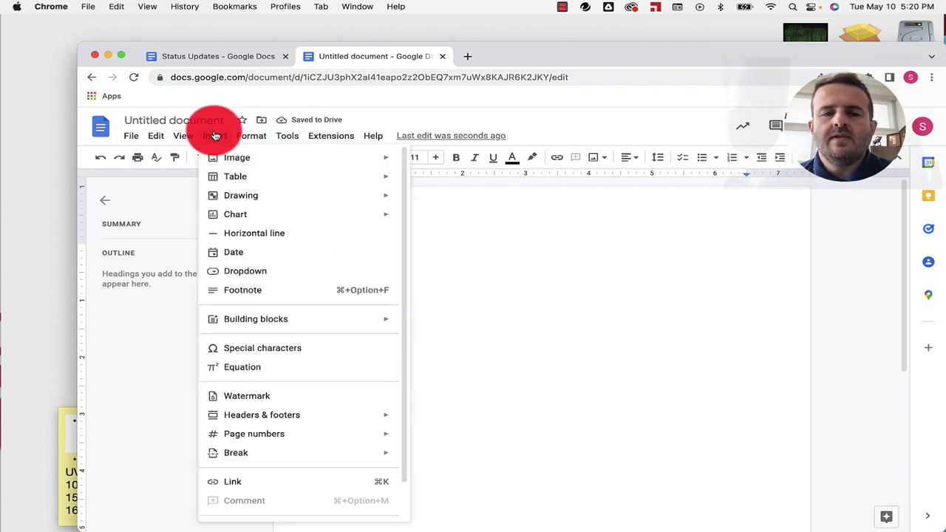
left_click(232, 179)
left_click(479, 182)
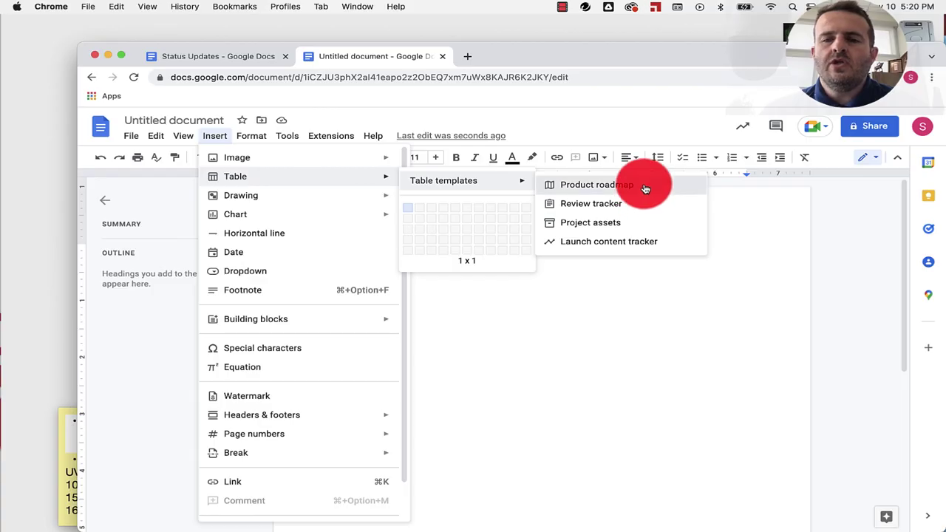
left_click(646, 189)
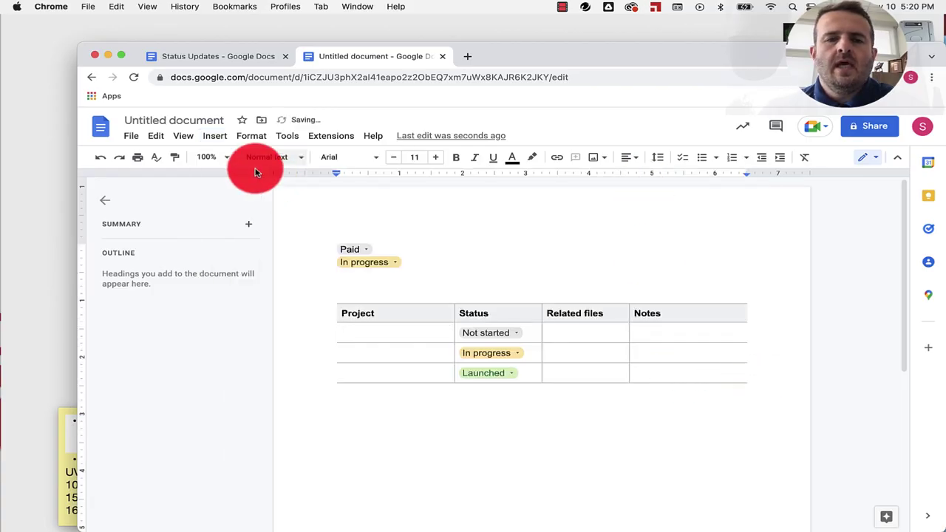
Insert the Review tracker table template, then return to the Insert menu for more templates.
left_click(214, 136)
mouse_move(323, 177)
mouse_move(486, 185)
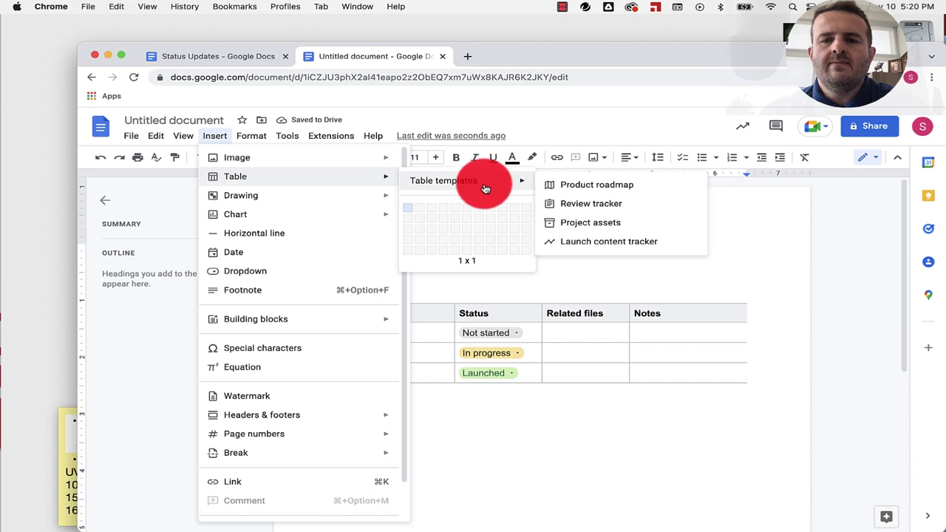
left_click(611, 204)
scroll(697, 358, "down", 3)
left_click(215, 136)
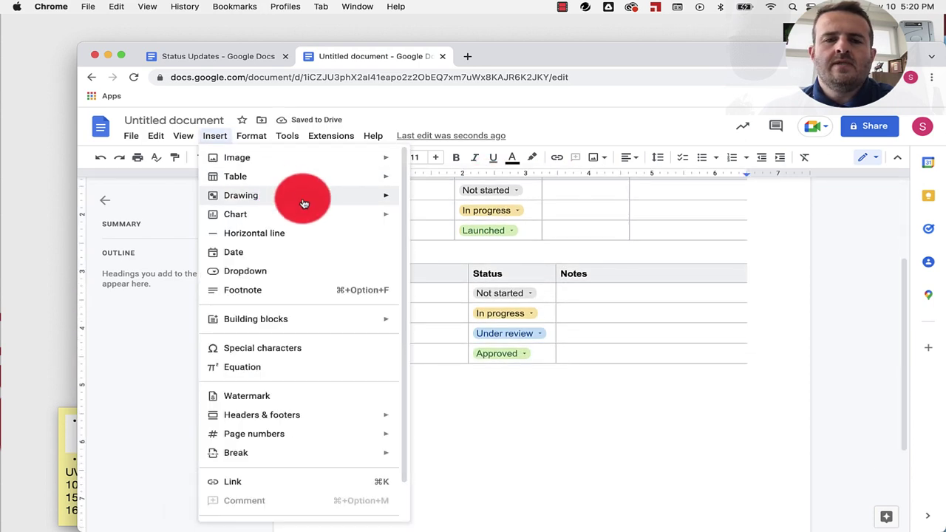
mouse_move(369, 164)
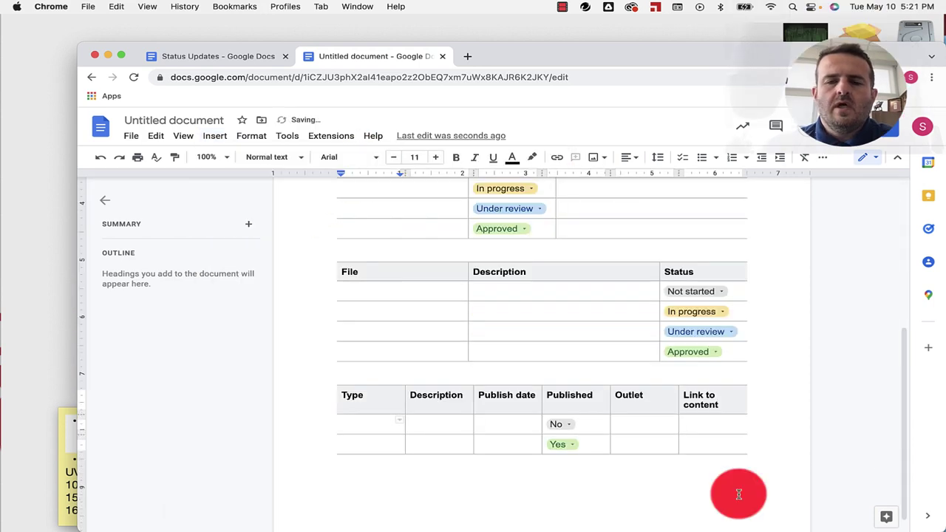
scroll(737, 494, "up", 5)
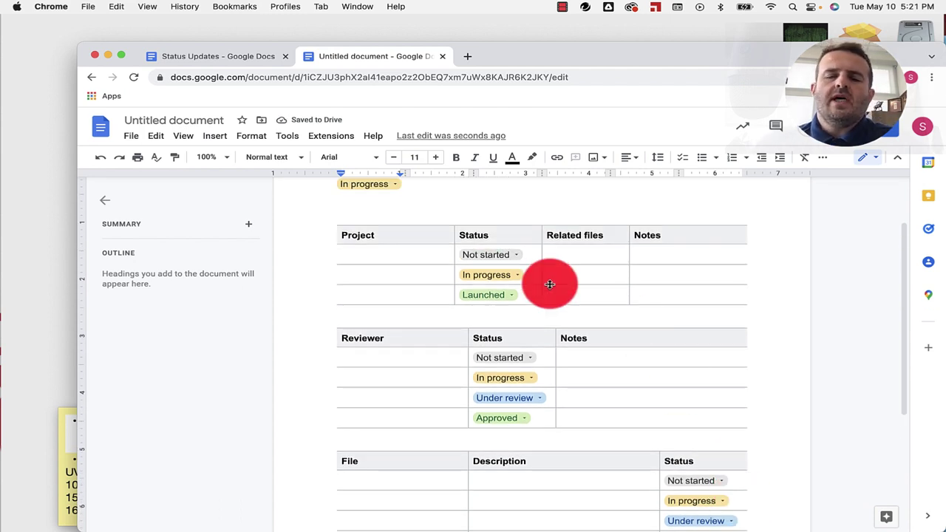
Insert the contact's person chip in the first Project cell.
scroll(475, 341, "up", 2)
scroll(475, 343, "down", 2)
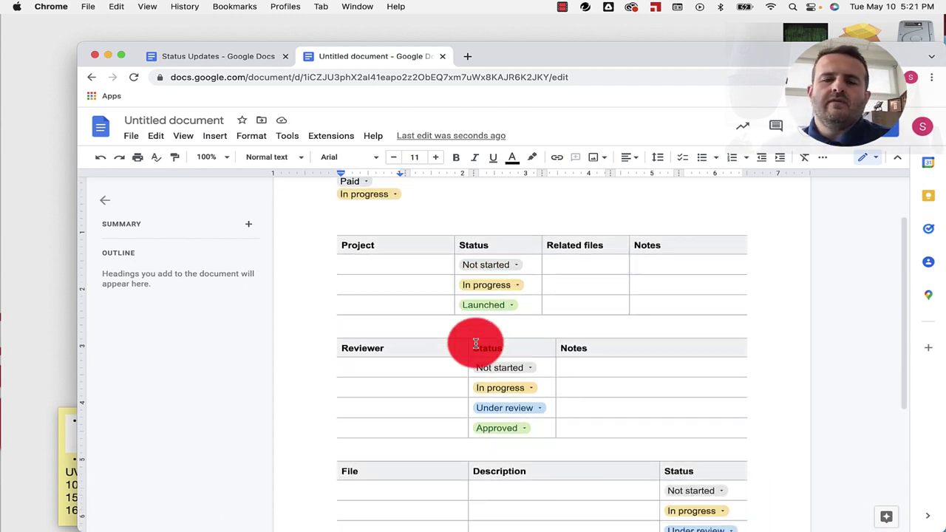
left_click(379, 269)
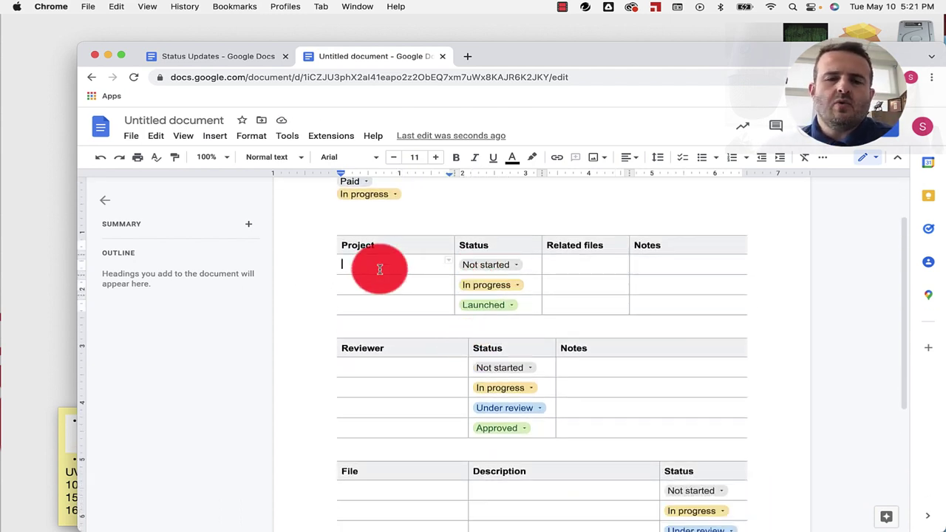
type("@")
key("Down")
key("Return")
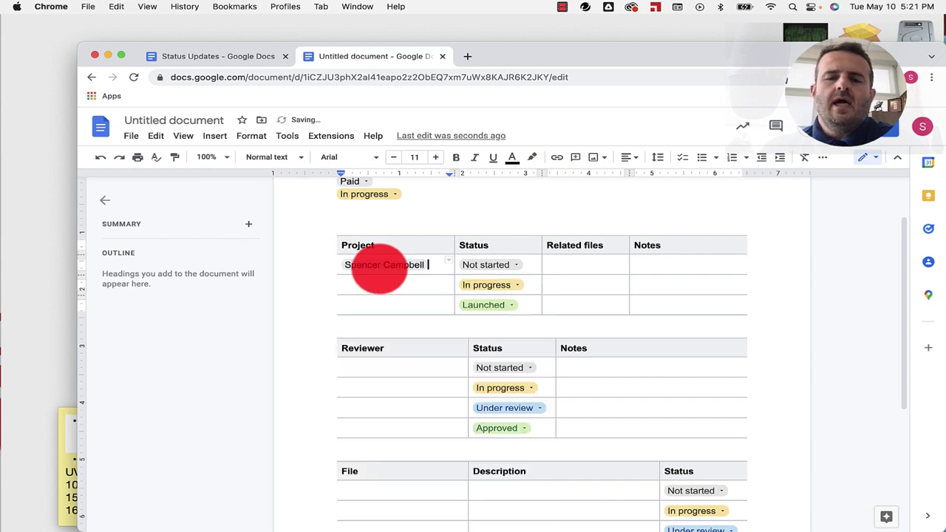
Start an @ chip in the first Related files cell, then dismiss the suggestions.
left_click(594, 271)
type("@")
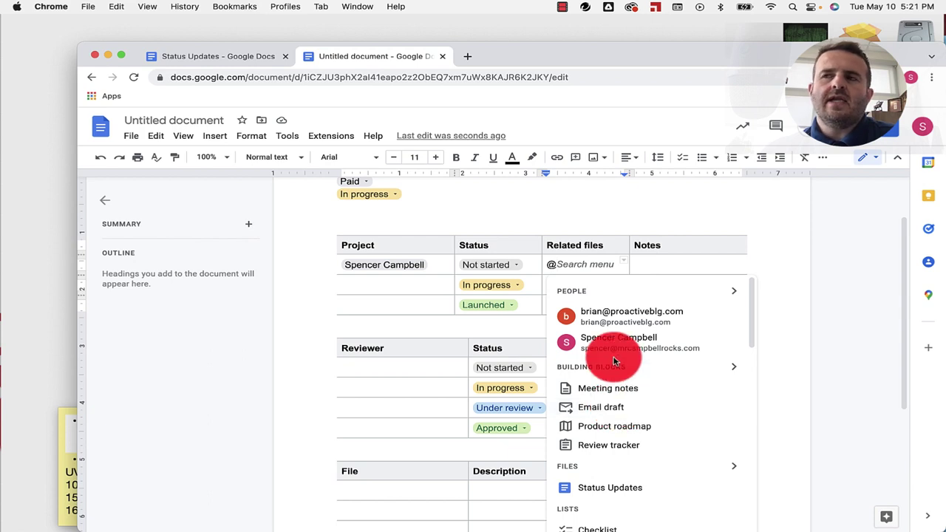
left_click(645, 213)
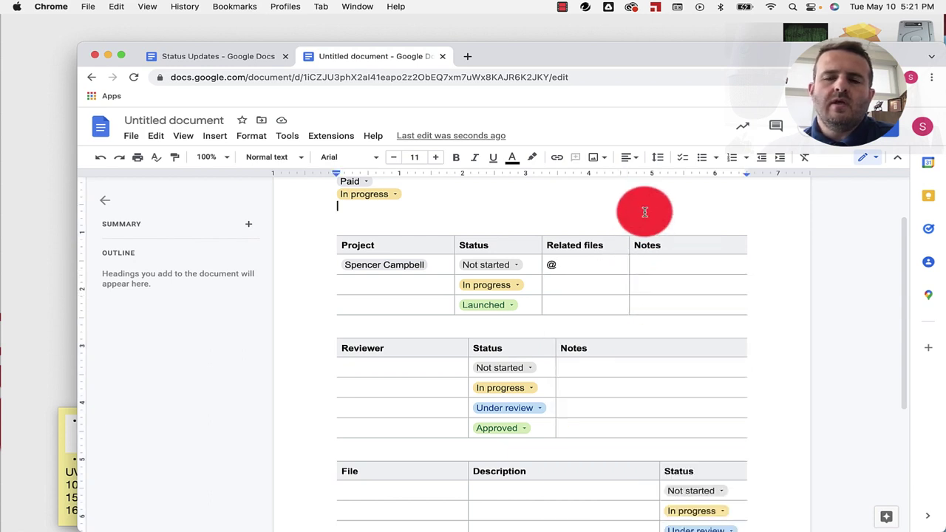
scroll(581, 340, "down", 2)
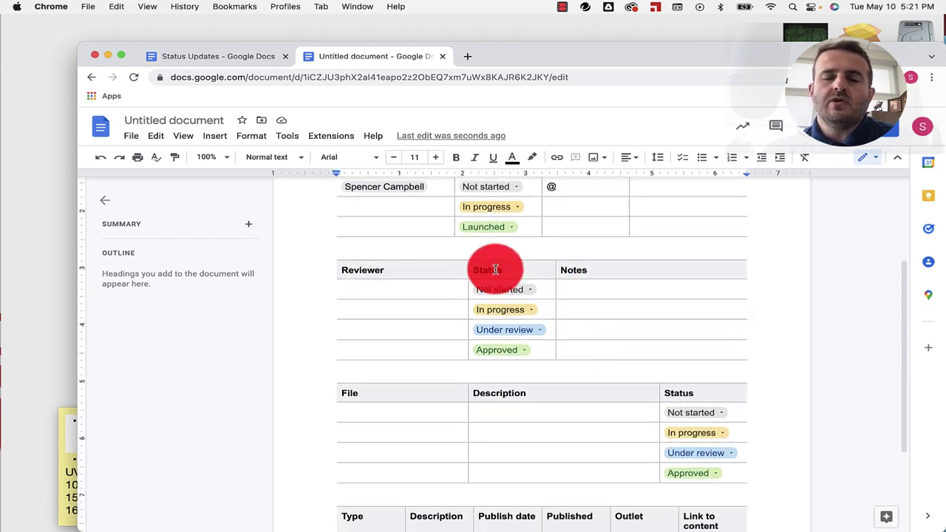
Add the same contact's person chip in the first Reviewer cell and view that row's status options.
left_click(422, 295)
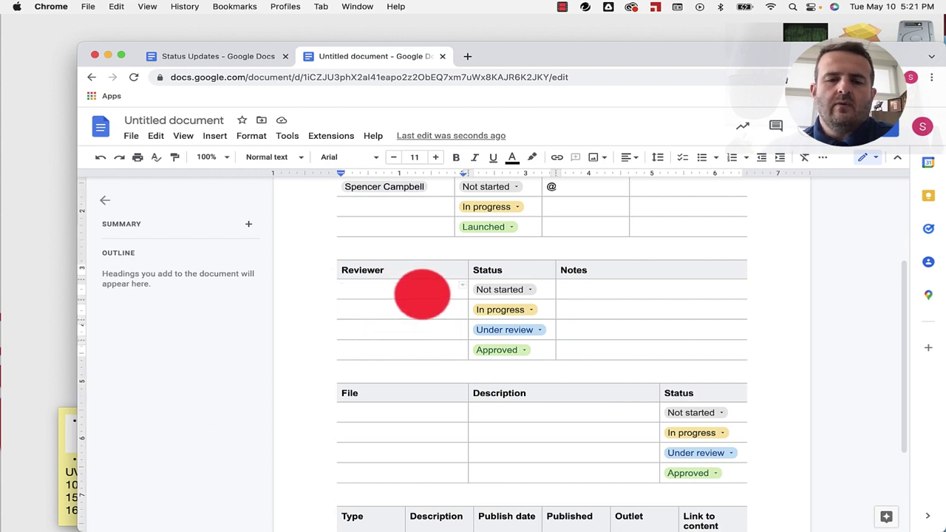
type("@")
left_click(395, 367)
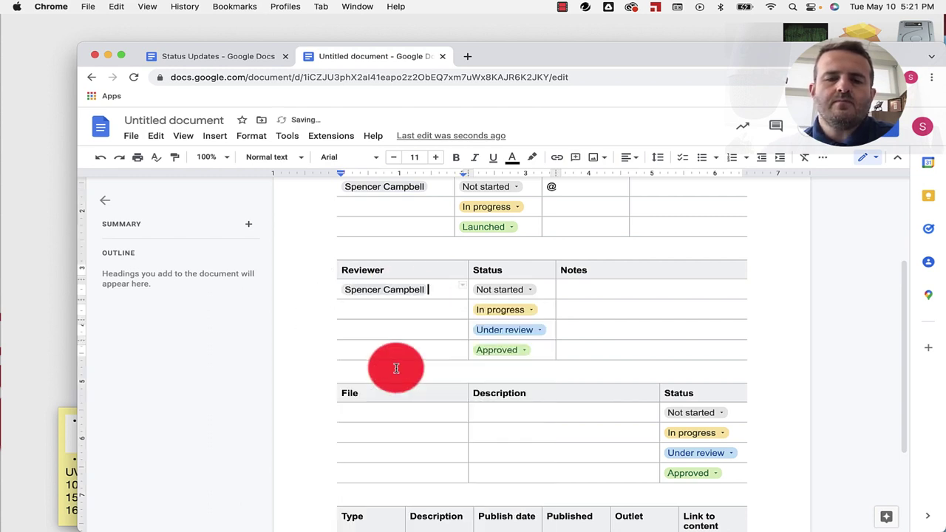
left_click_drag(391, 307, 473, 296)
left_click(520, 294)
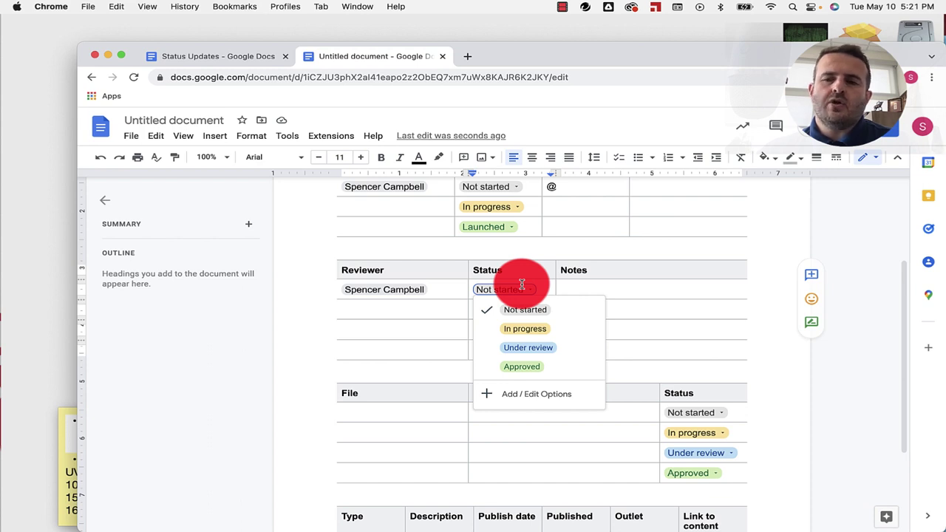
Close the reviewer status options and check the status choices for the File table's row.
left_click(522, 284)
scroll(511, 311, "down", 2)
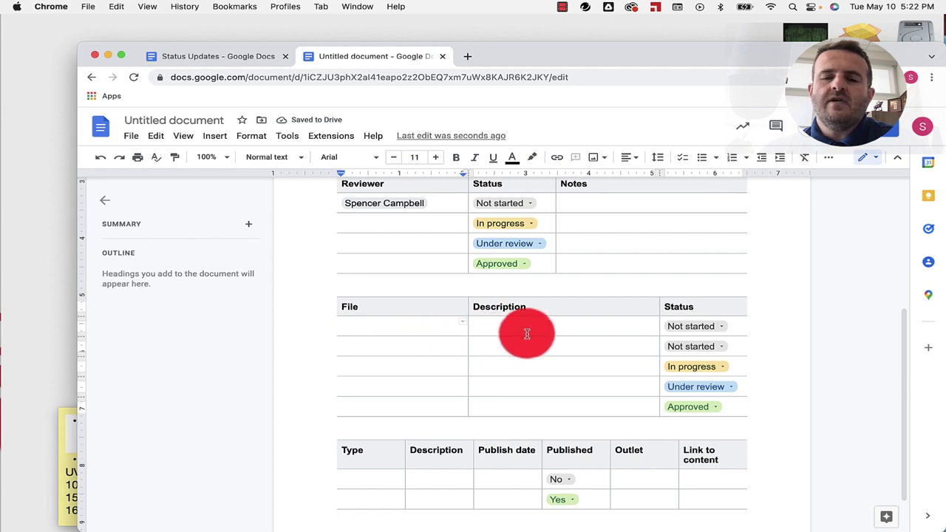
left_click(706, 330)
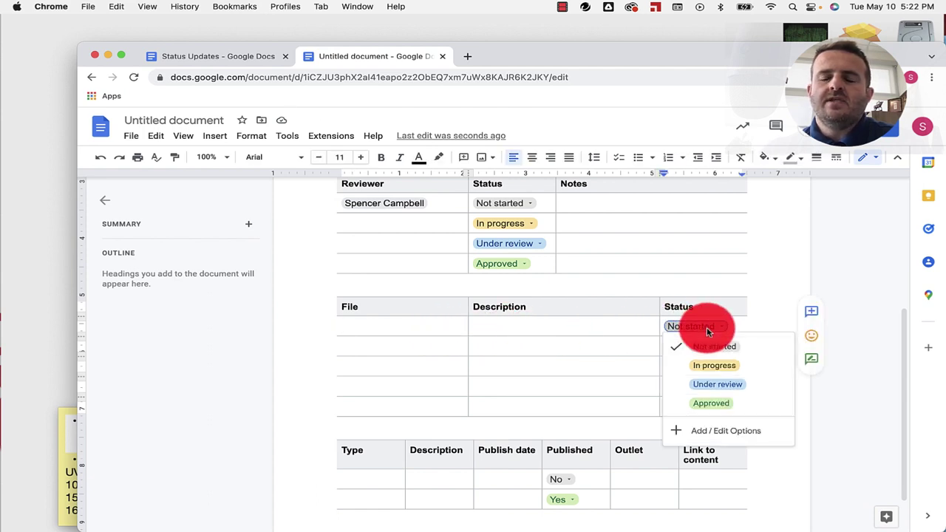
left_click(417, 325)
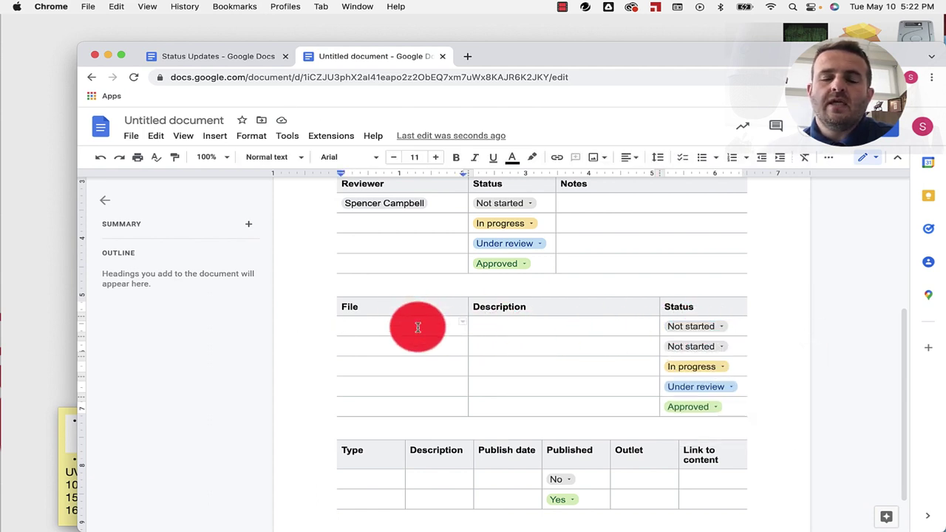
Insert the Status Updates file chip in the first File cell with @.
type("@")
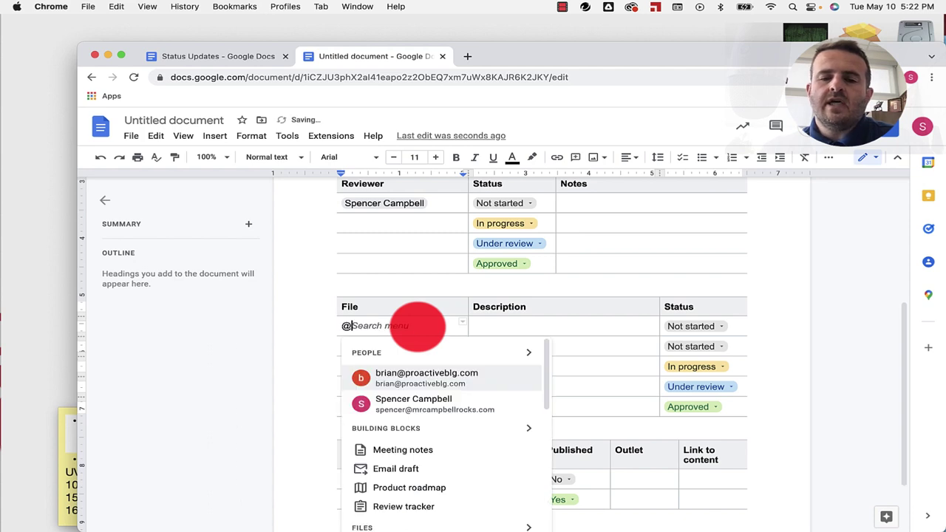
scroll(414, 403, "down", 2)
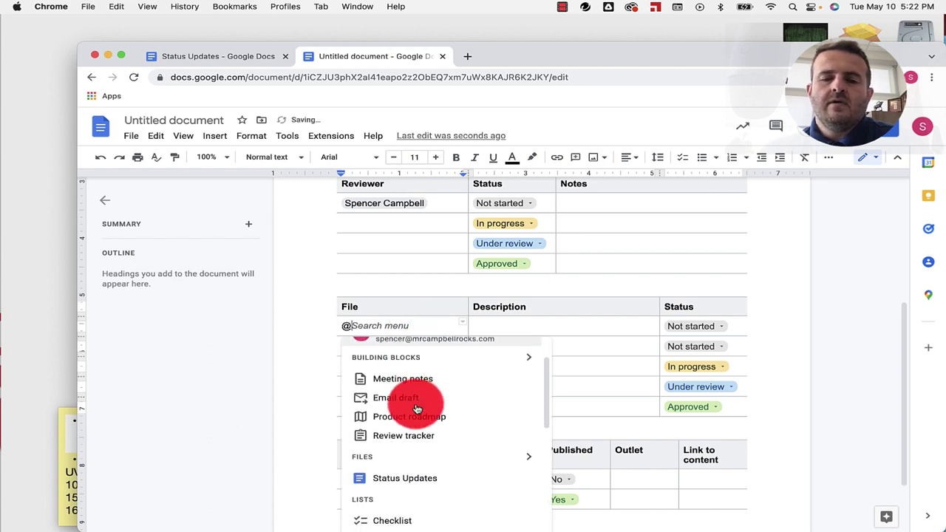
left_click(410, 481)
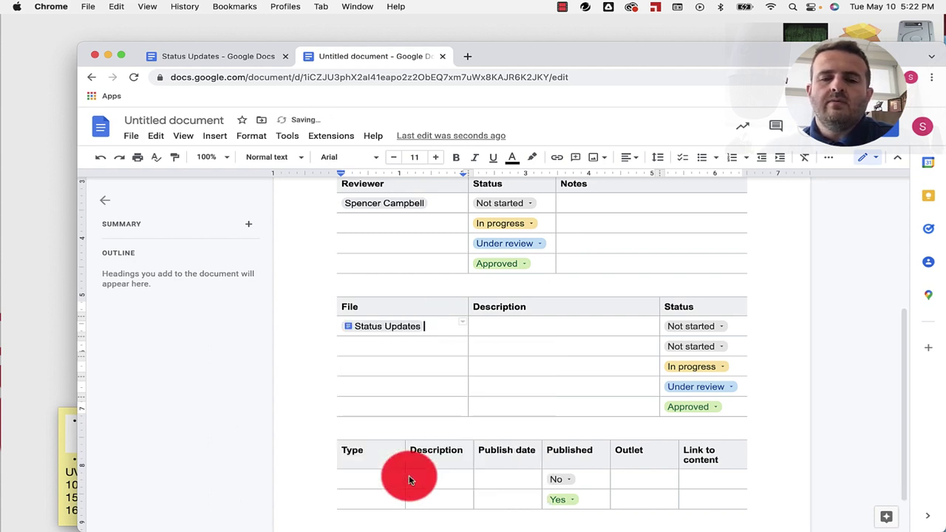
double_click(538, 328)
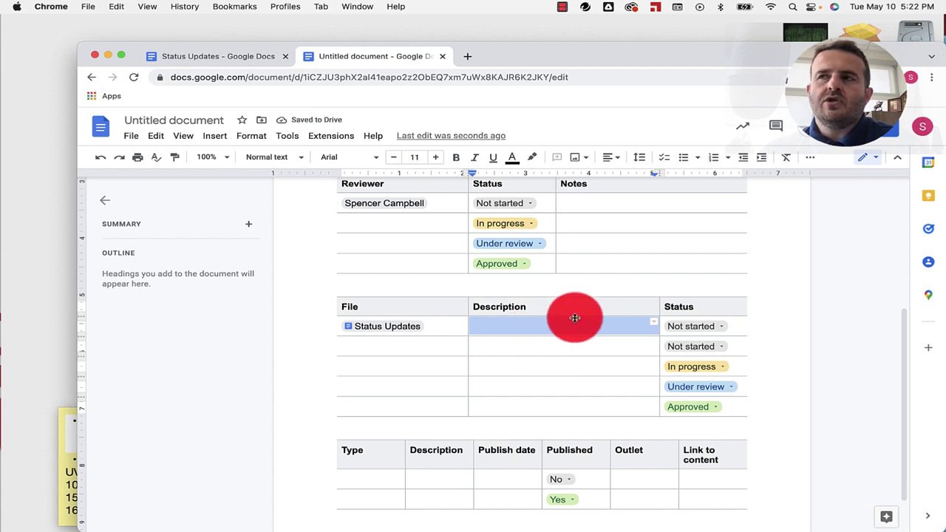
Set the Status Updates row's status chip to Approved.
left_click(704, 327)
left_click(713, 366)
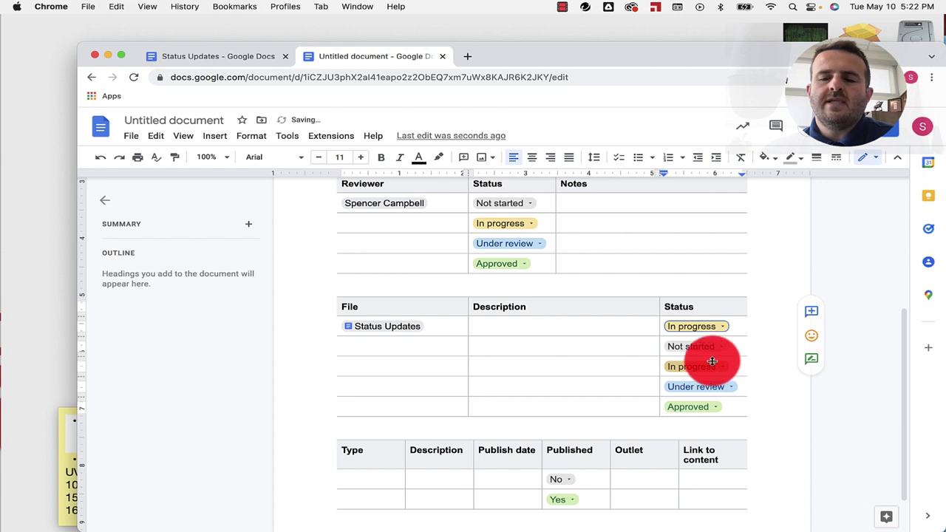
left_click(718, 327)
left_click(718, 403)
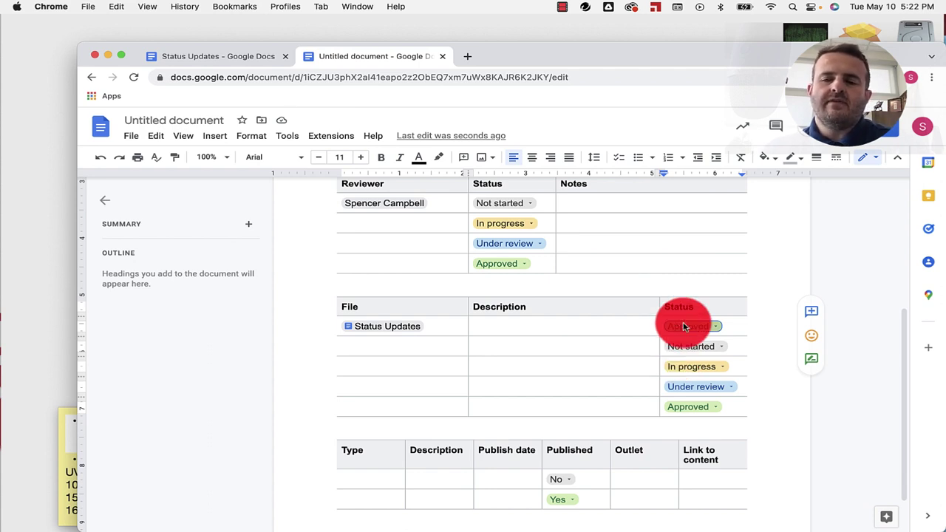
scroll(363, 401, "down", 2)
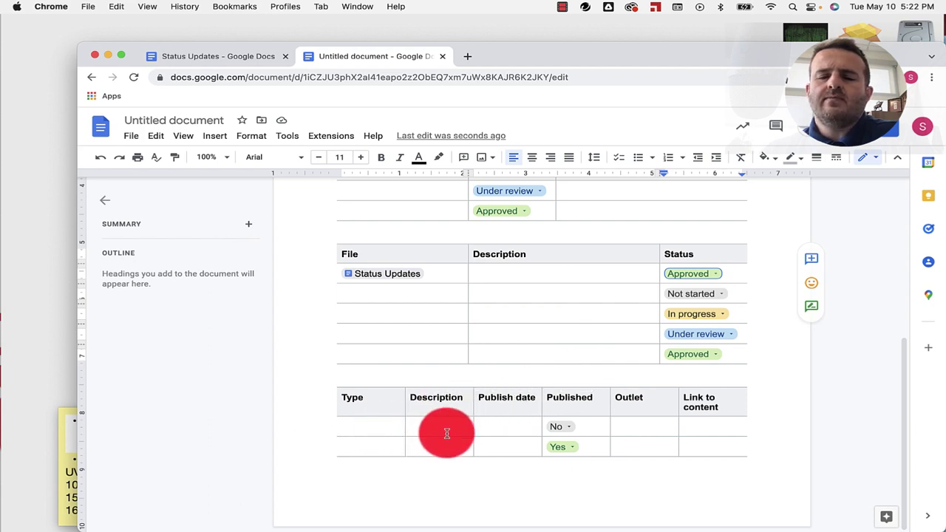
left_click(568, 432)
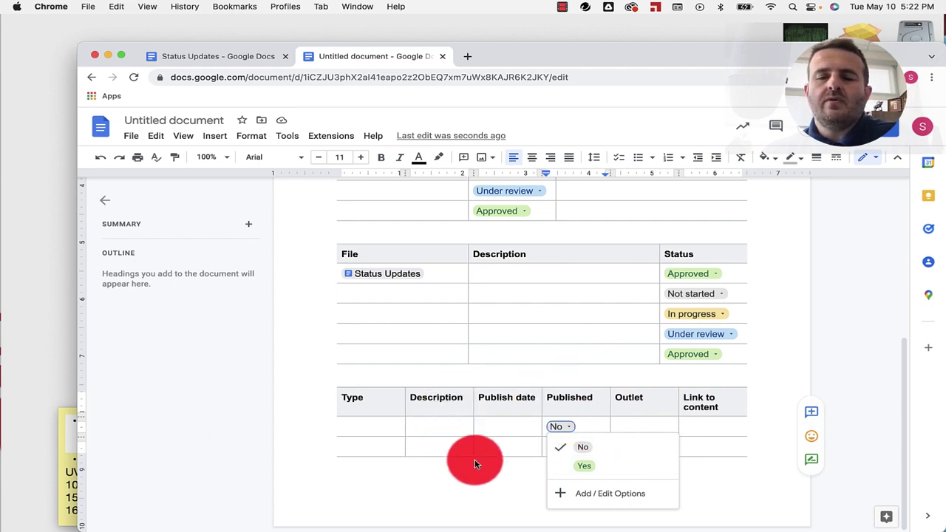
left_click(468, 490)
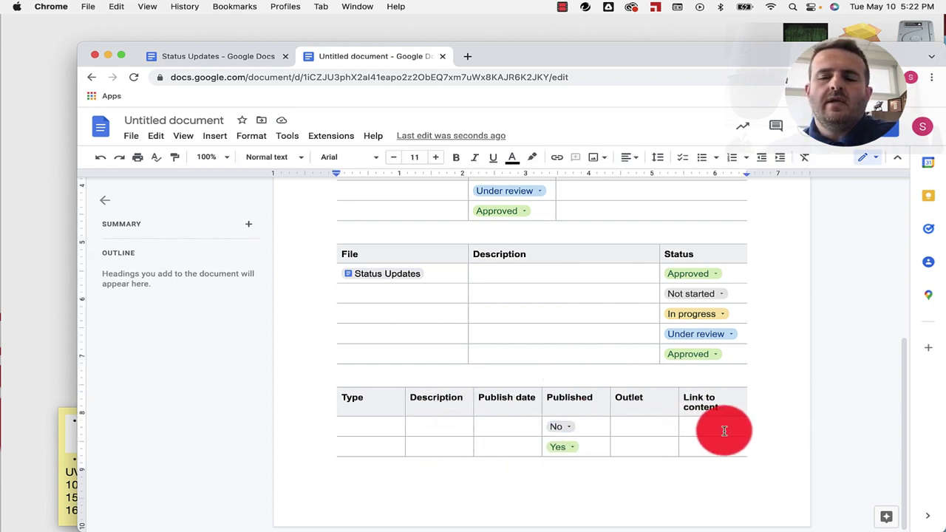